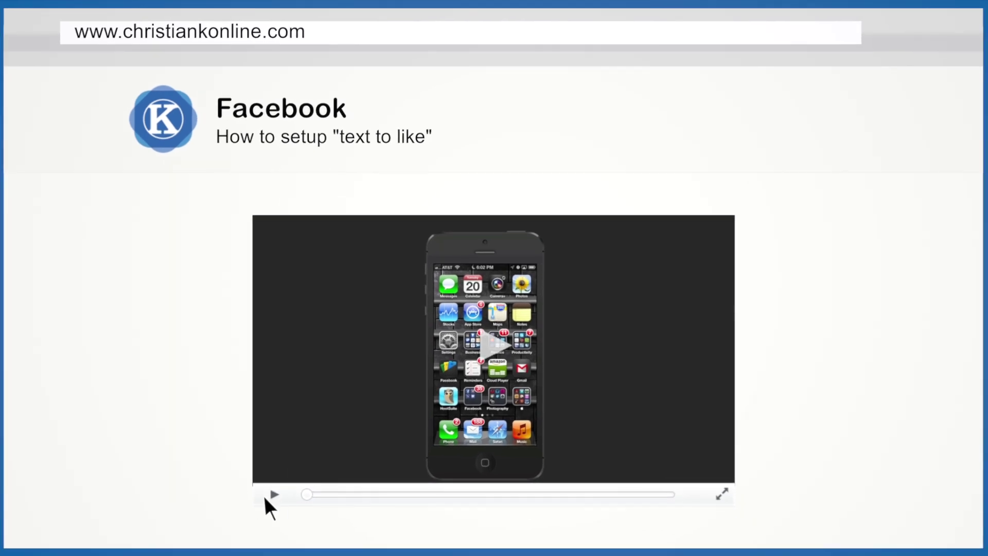
Step: Open the Facebook folder on the home screen
click(266, 497)
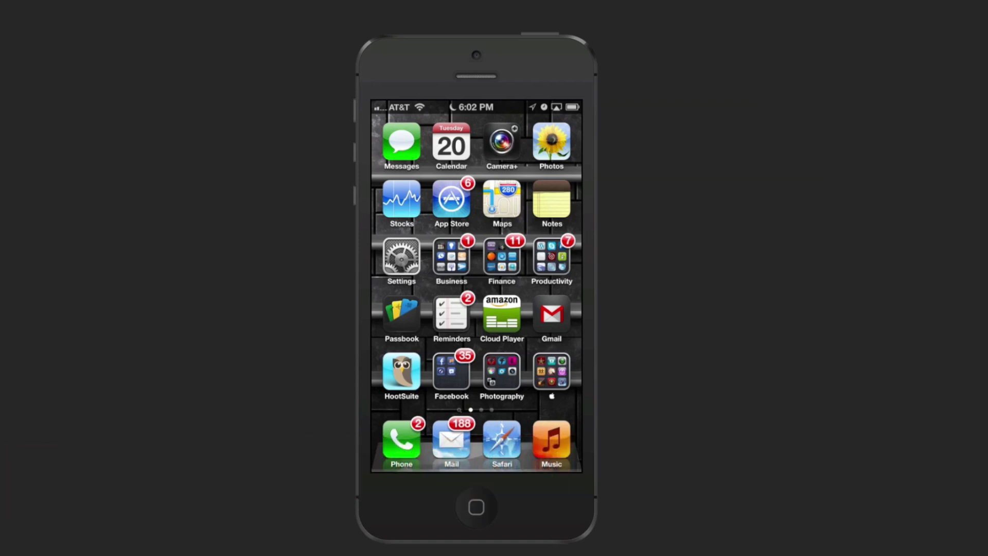
Step: Go to Facebook Account Settings > Text Messaging and start a new message to 32665
click(451, 370)
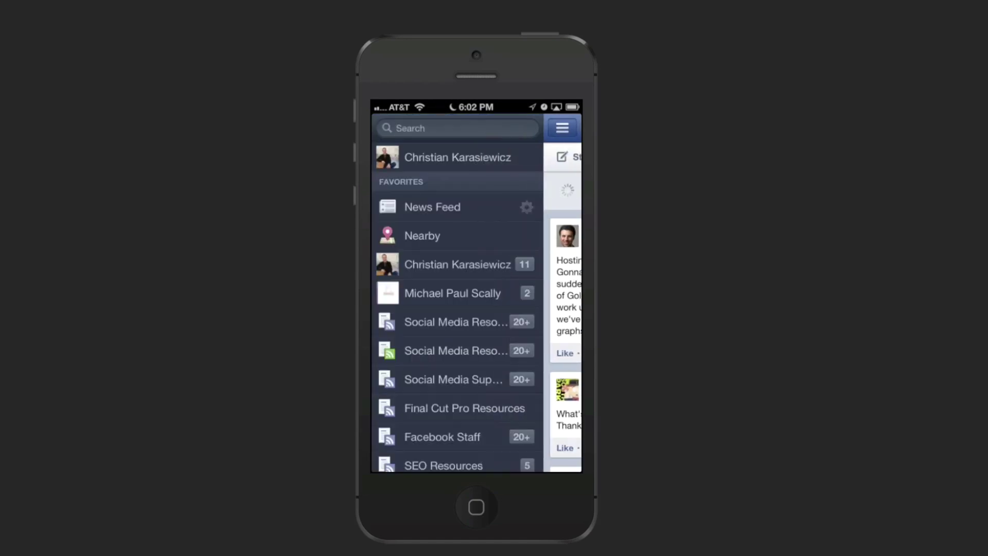
scroll(458, 294, down, 10)
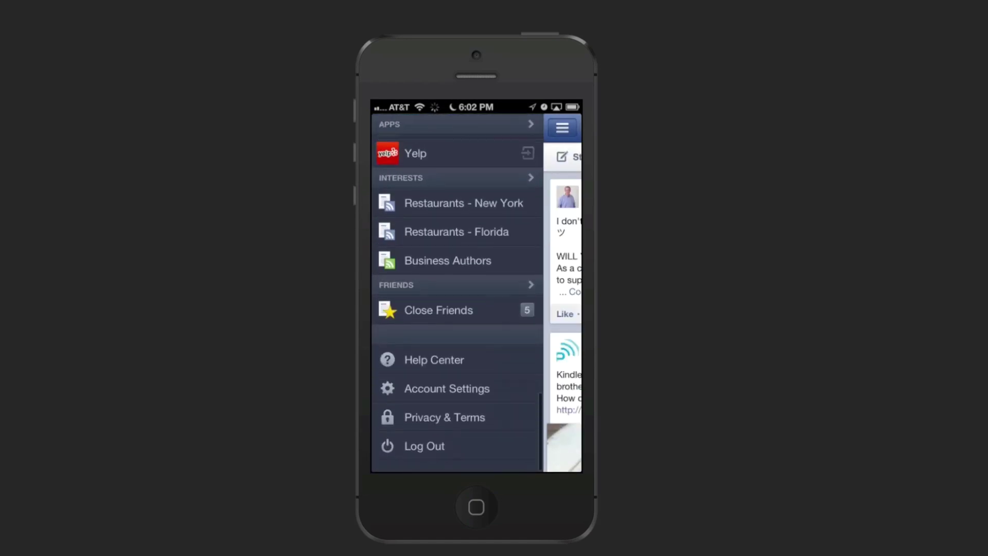
click(446, 400)
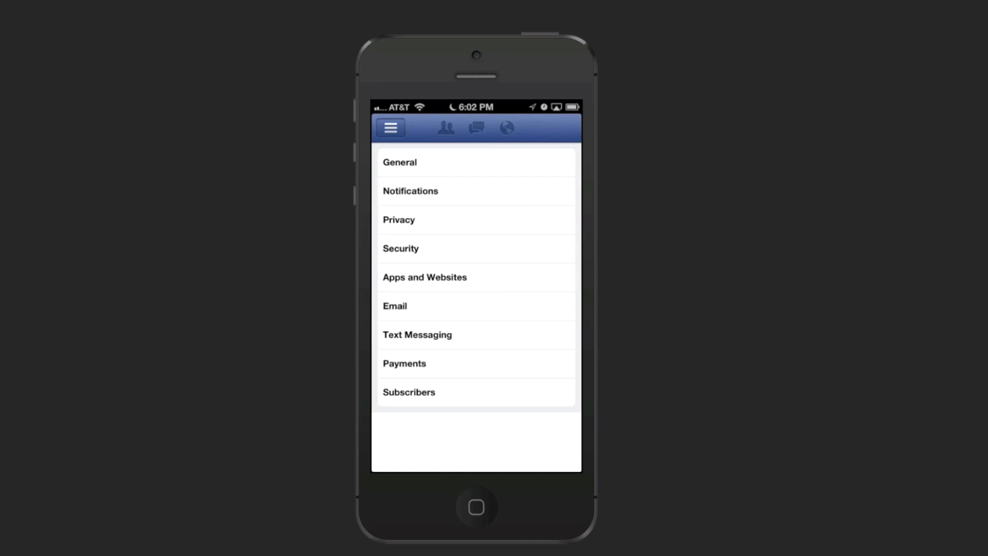
click(417, 334)
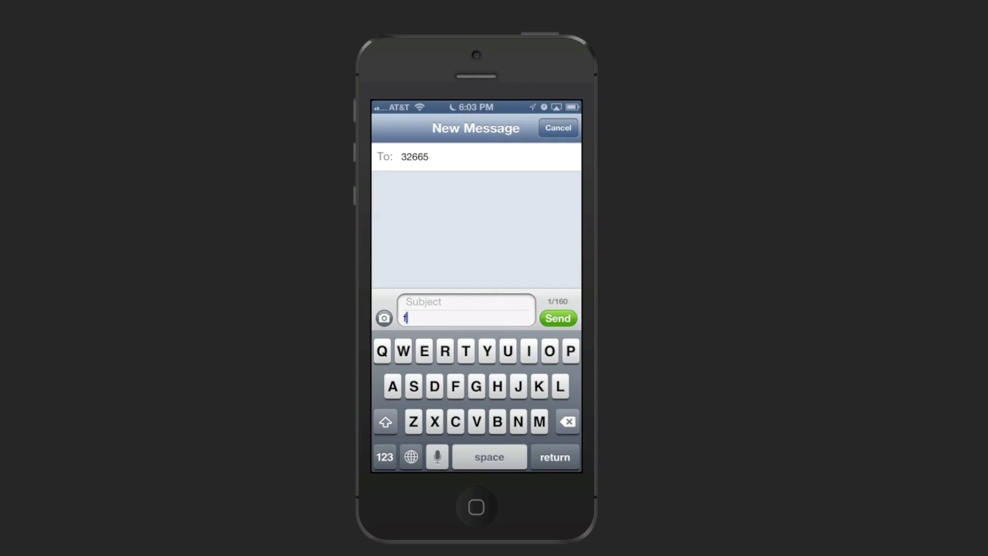
Step: Remove the stray letter and write 'Like askck' in the message to 32665
key(BackSpace)
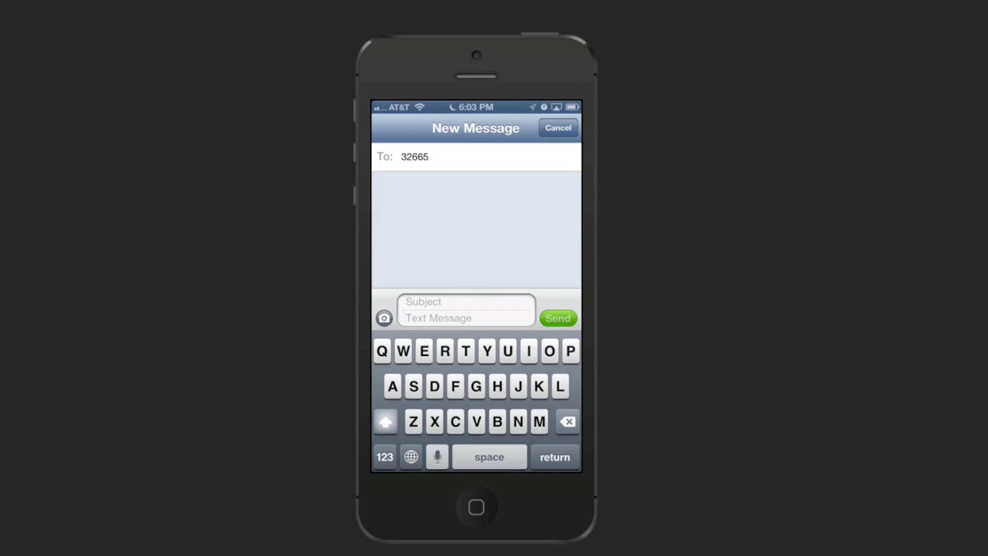
text(I)
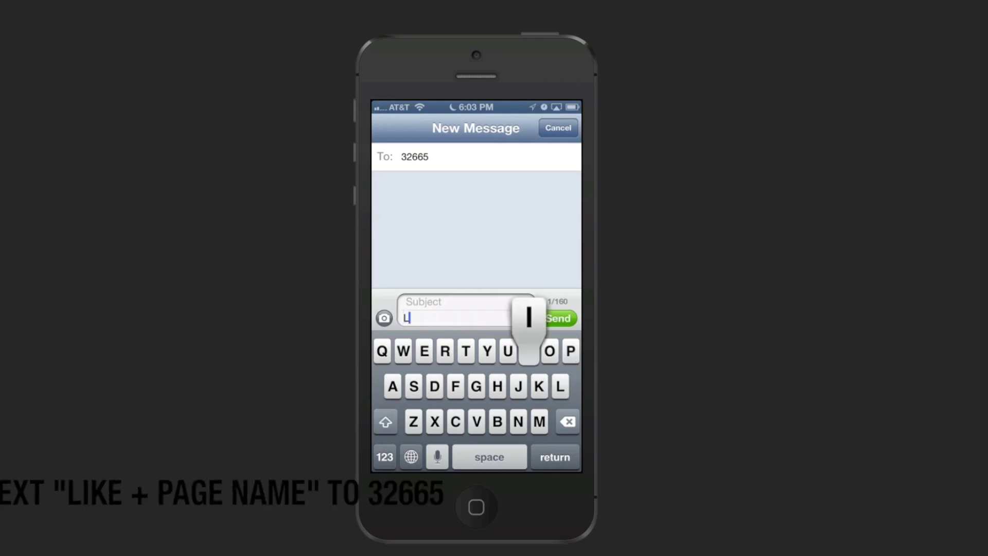
text(ike)
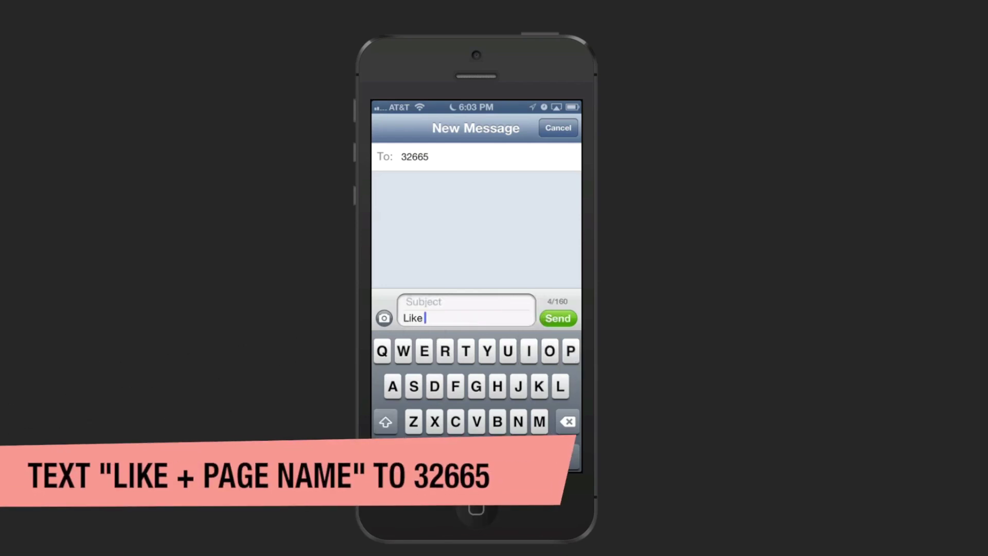
text( a)
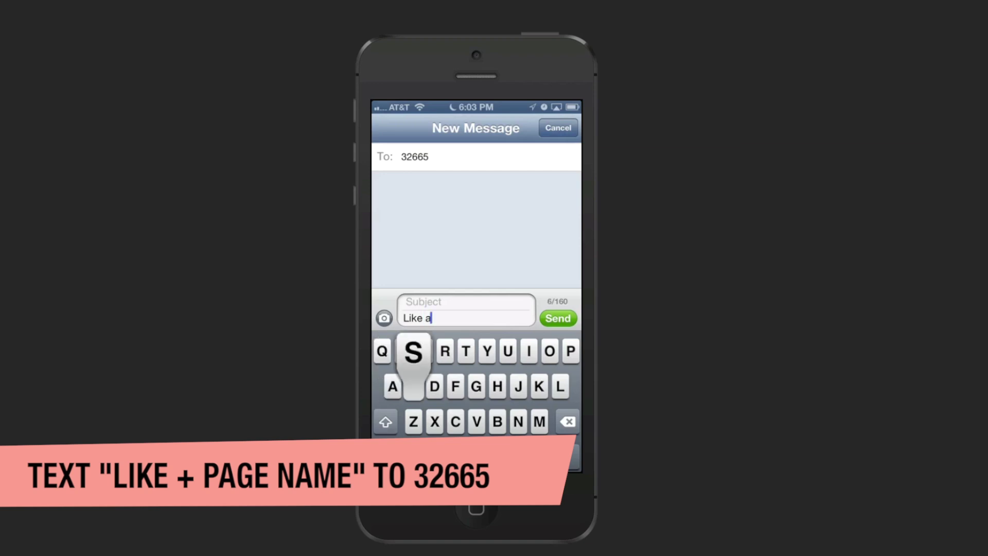
text(skck)
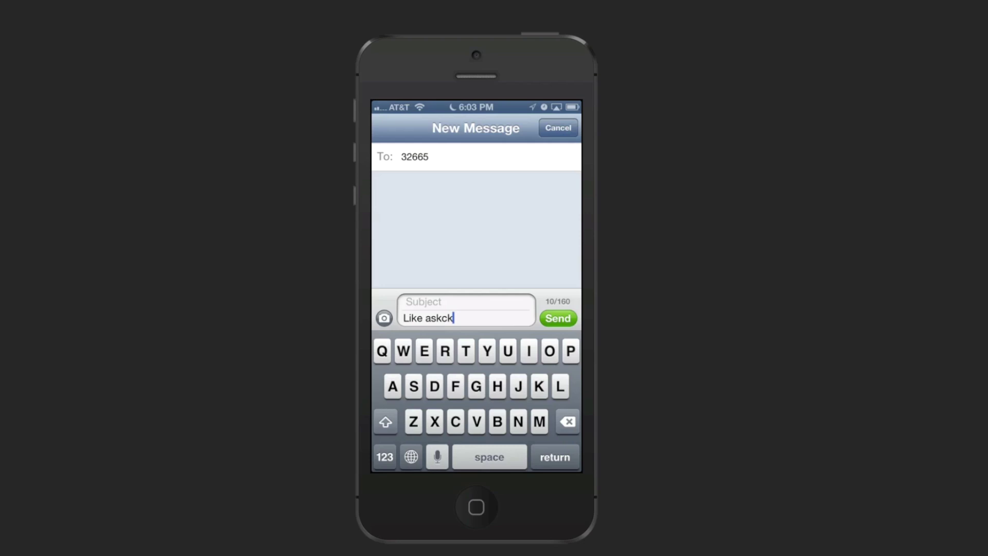
Step: Send the 'Like askck' message to 32665
click(557, 318)
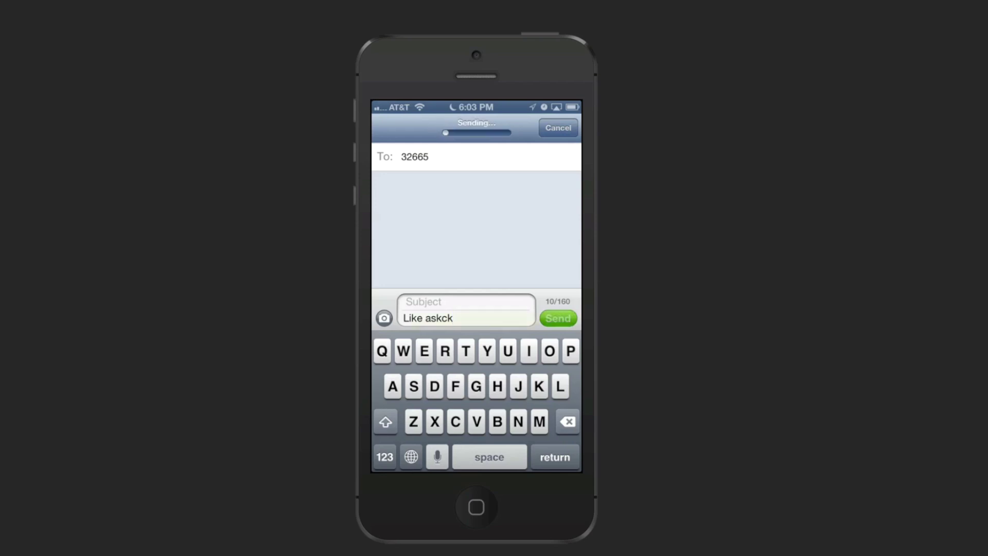